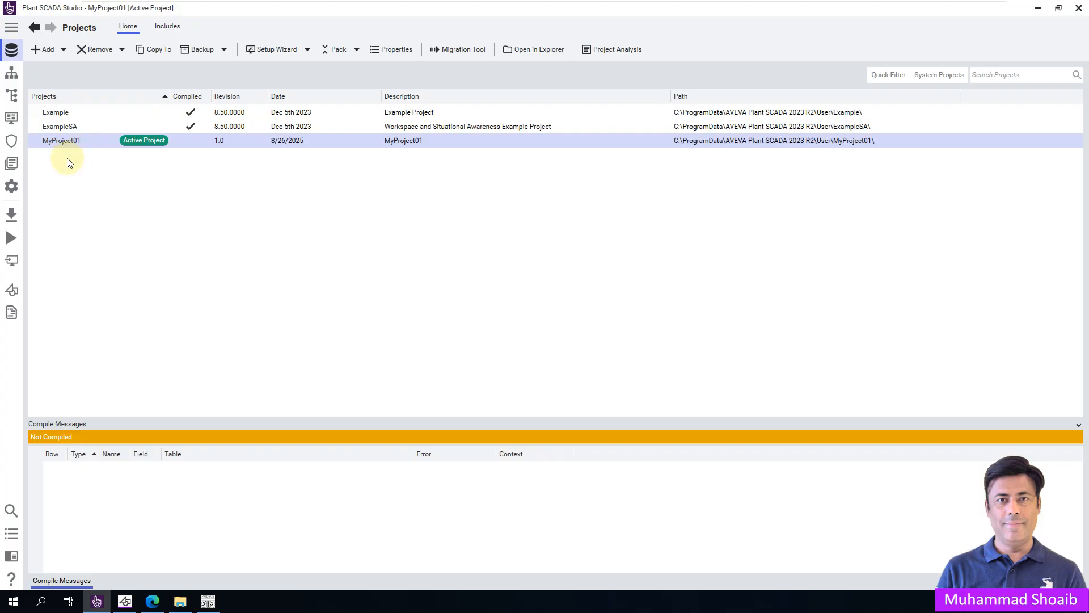
Switch to Graphics Builder and open the Overview page of MyProject01.
{"action": "left_click", "coordinate": [12, 293]}
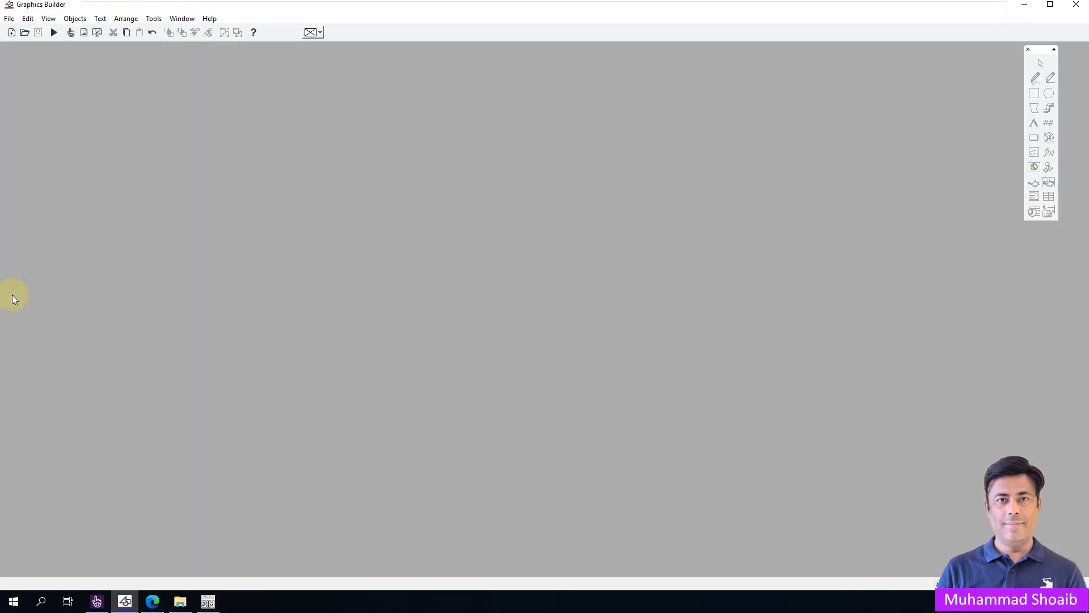
{"action": "left_click", "coordinate": [24, 33]}
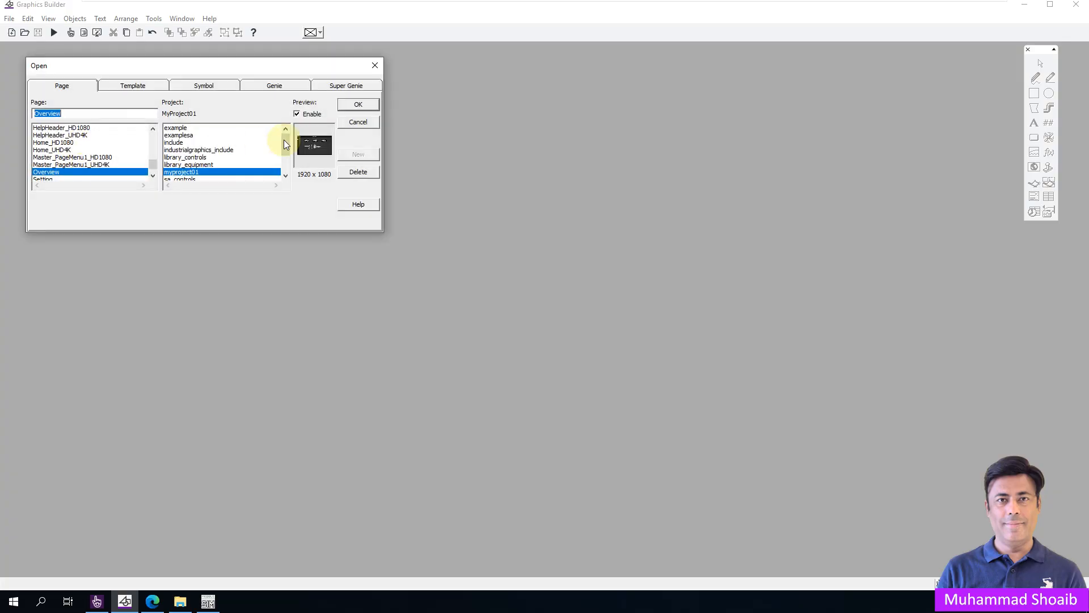
{"action": "left_click", "coordinate": [358, 105]}
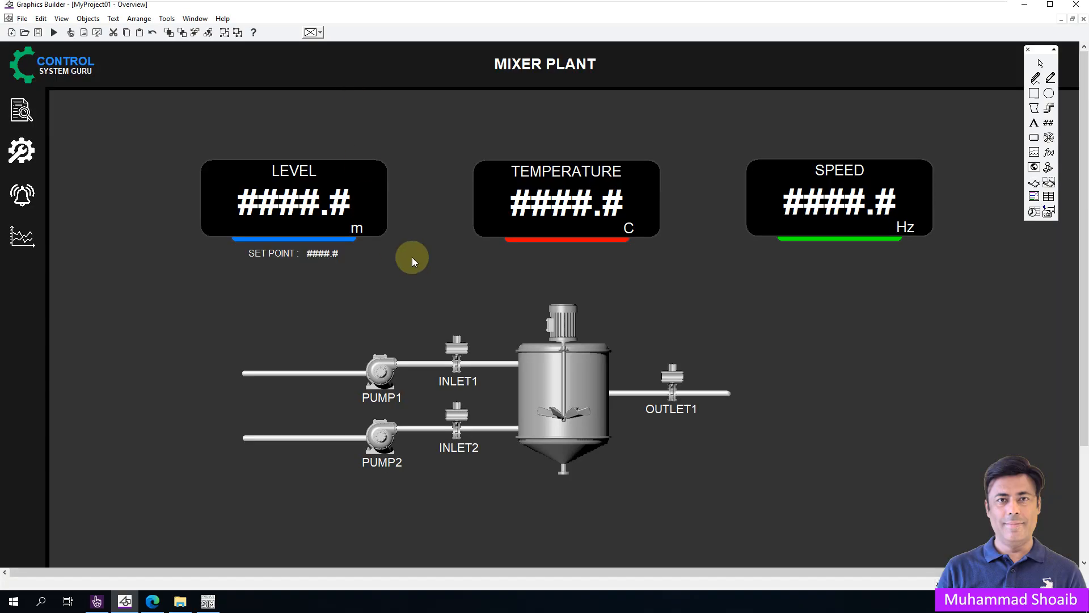
Open PUMP1's symbol set properties and change its appearance type to Animated.
{"action": "double_click", "coordinate": [377, 366]}
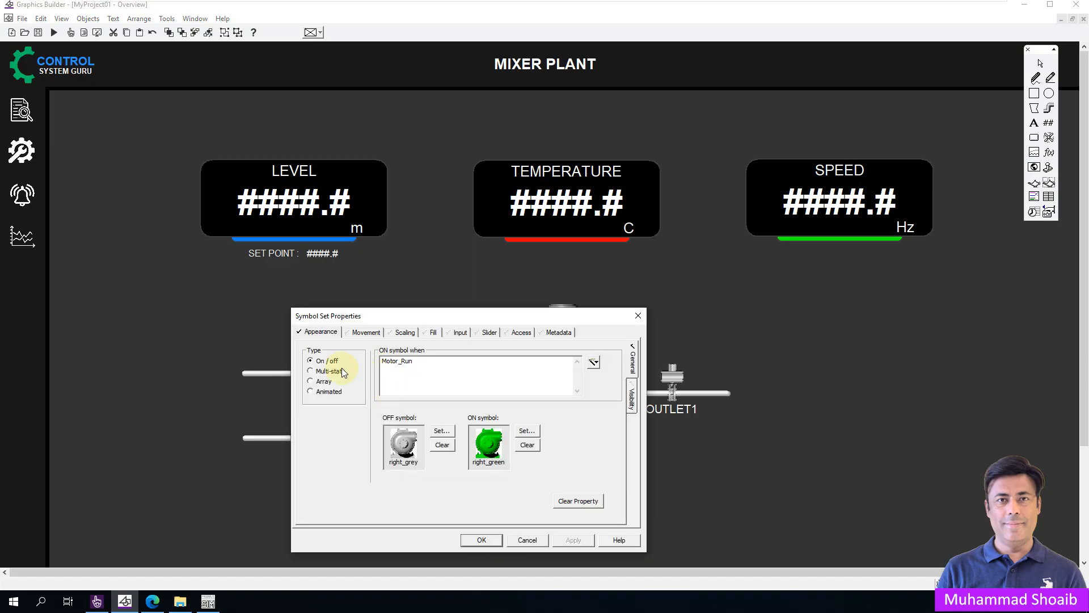
{"action": "left_click_drag", "start_coordinate": [361, 316], "coordinate": [476, 272]}
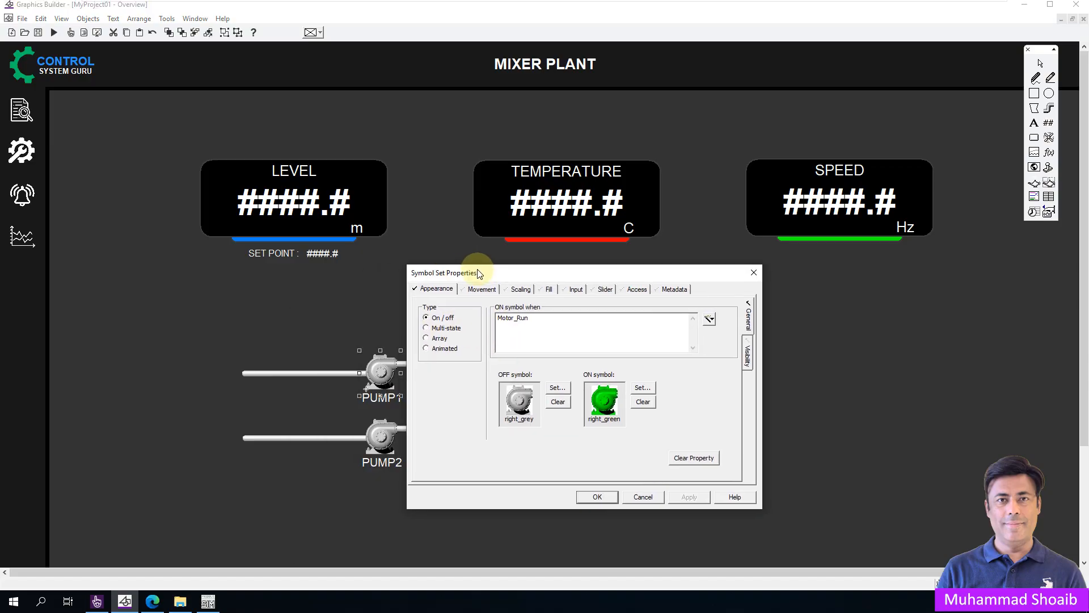
{"action": "left_click", "coordinate": [445, 350]}
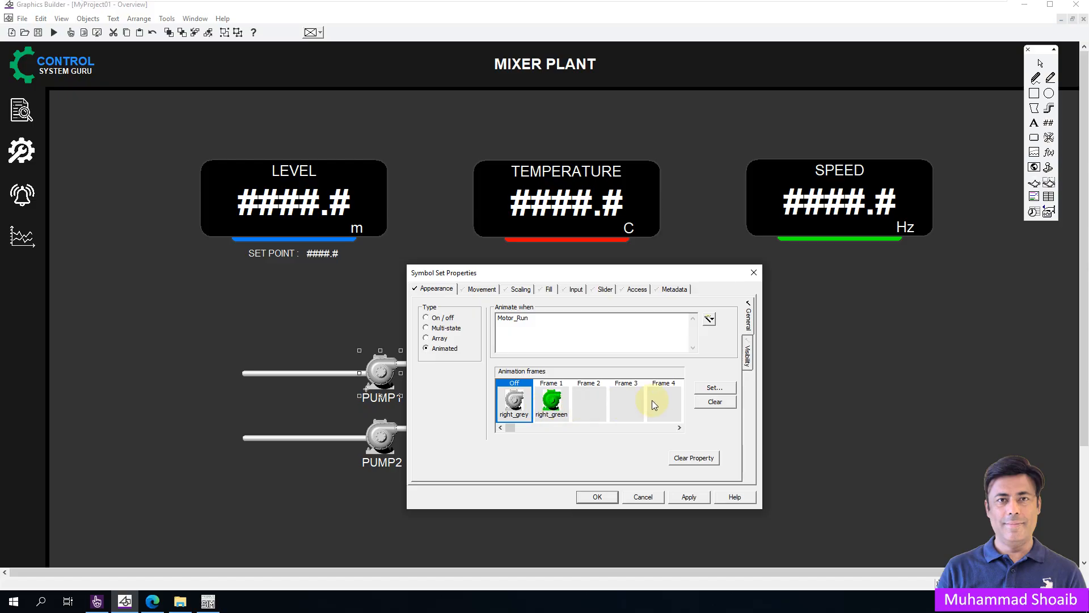
Assign the right_red pump symbol to animation frame 1 and right_grey to frame 2.
{"action": "left_click", "coordinate": [553, 403]}
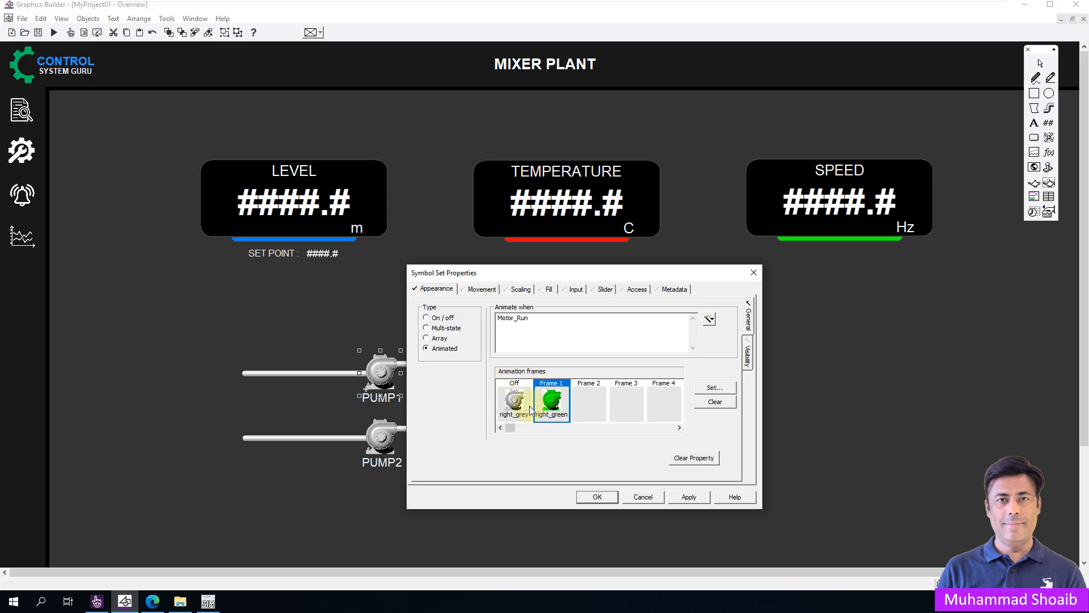
{"action": "double_click", "coordinate": [551, 404]}
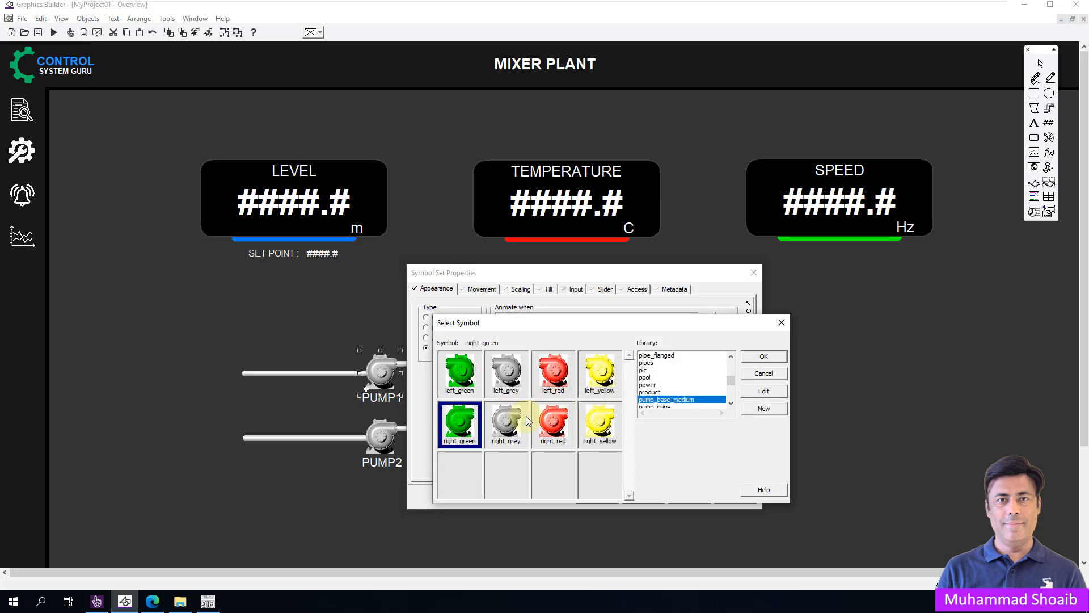
{"action": "left_click", "coordinate": [553, 423]}
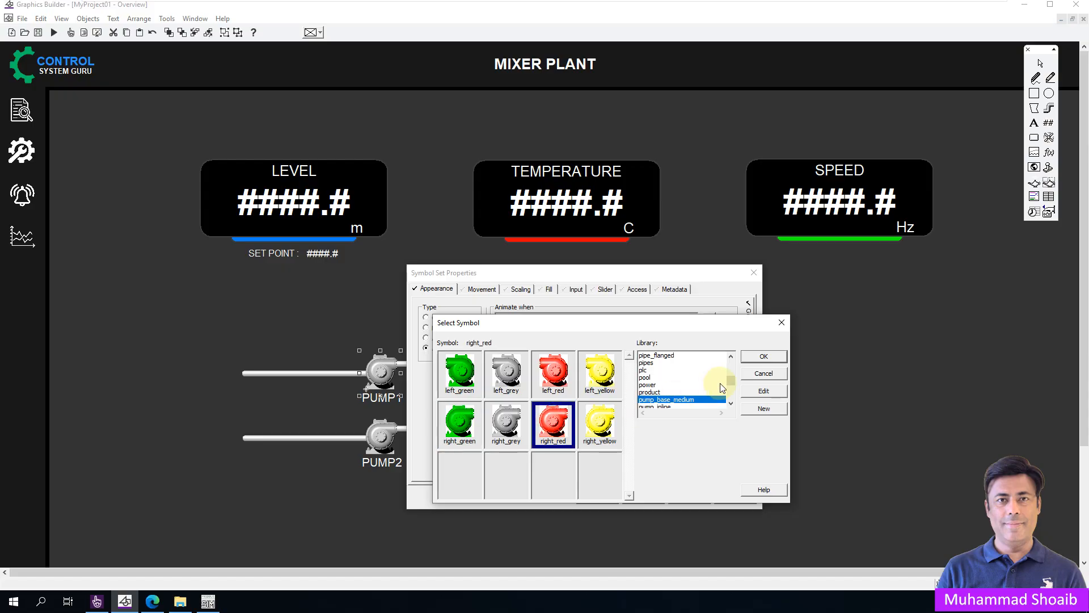
{"action": "left_click", "coordinate": [760, 358]}
{"action": "double_click", "coordinate": [585, 397]}
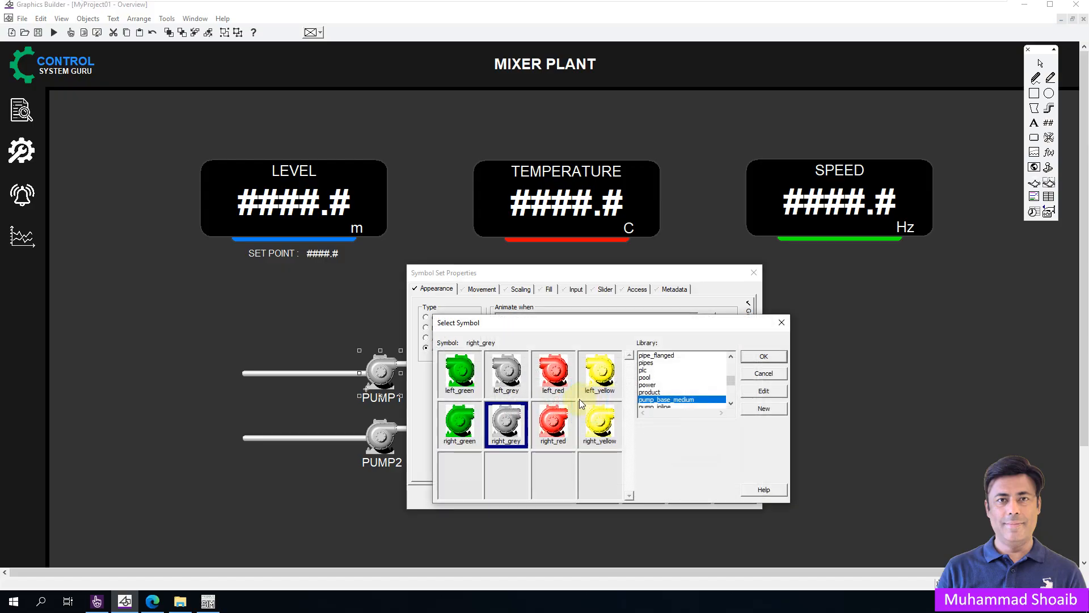
{"action": "left_click", "coordinate": [760, 356]}
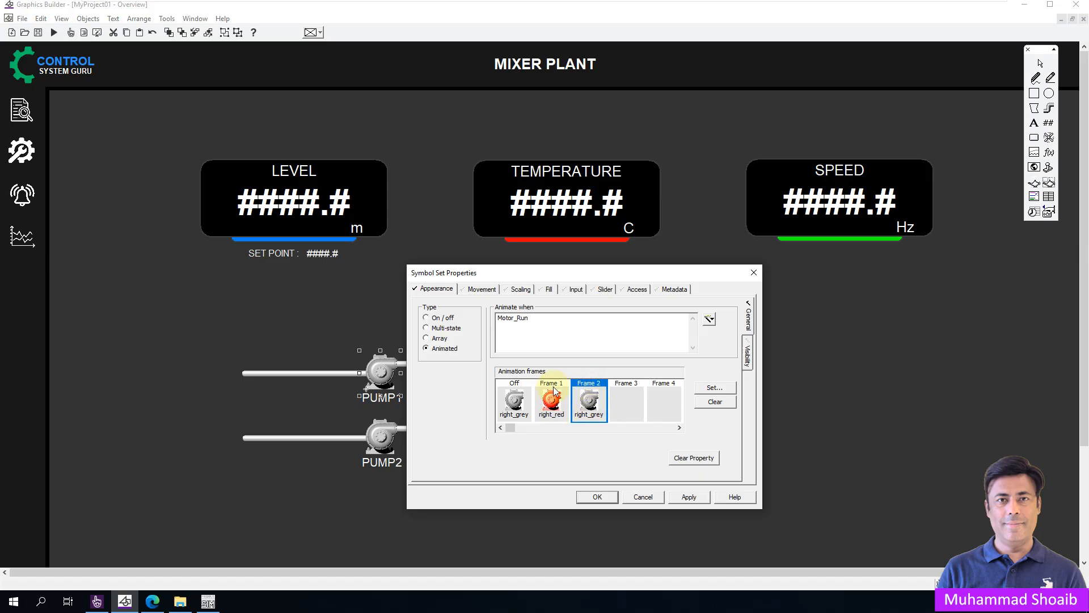
Clear PUMP1's animation condition and copy the Motor_Trip tag name from the variables list in Plant SCADA Studio.
{"action": "left_click_drag", "start_coordinate": [546, 319], "coordinate": [474, 322]}
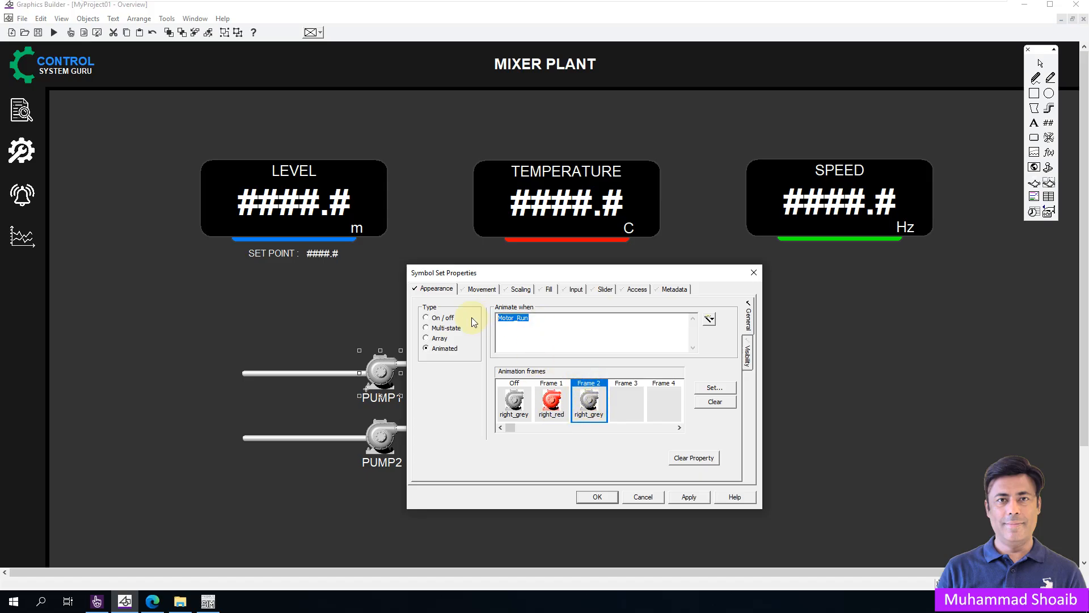
{"action": "key", "text": "Delete"}
{"action": "left_click", "coordinate": [97, 603]}
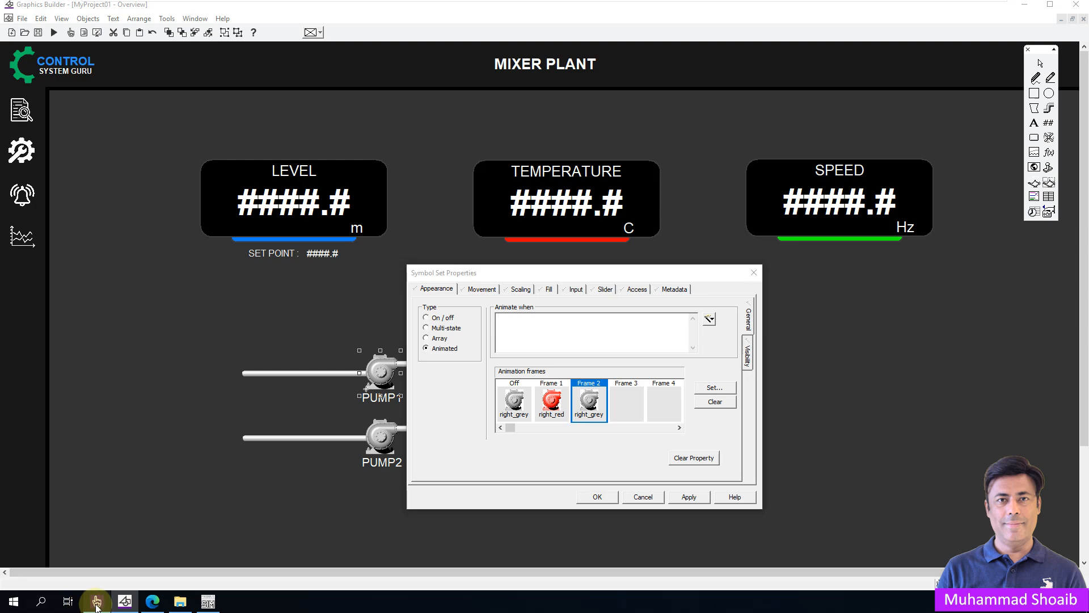
{"action": "left_click", "coordinate": [11, 97]}
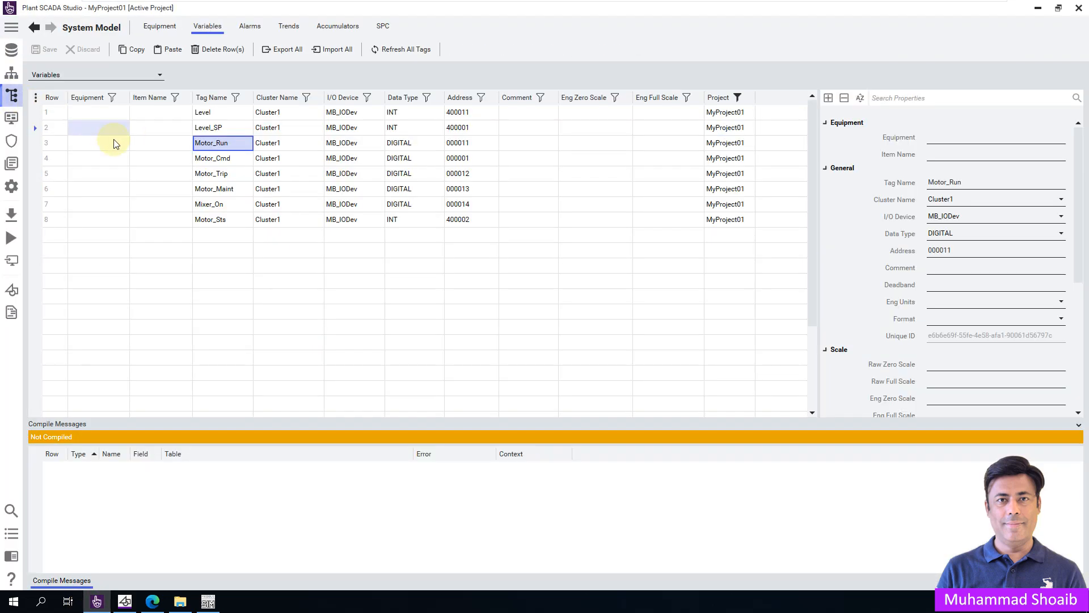
{"action": "left_click", "coordinate": [230, 172]}
{"action": "left_click", "coordinate": [209, 173]}
{"action": "right_click", "coordinate": [209, 173]}
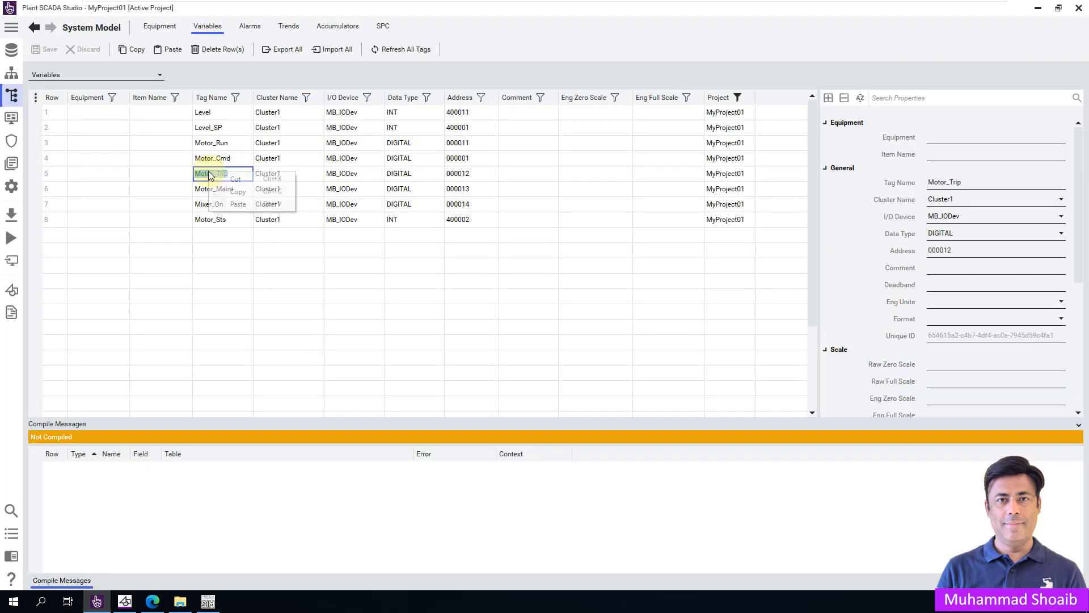
{"action": "left_click", "coordinate": [235, 192]}
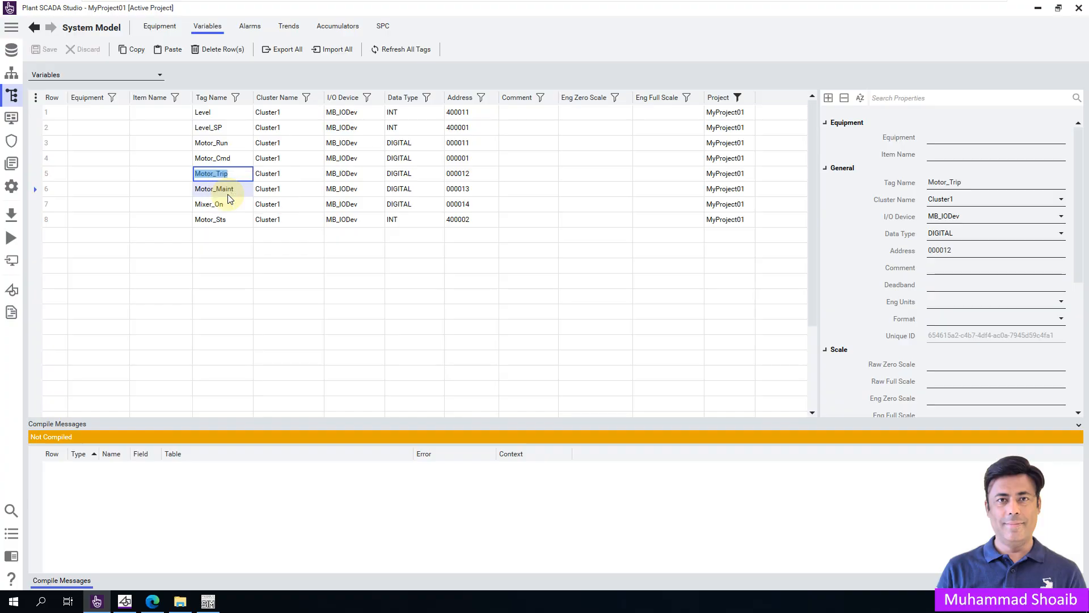
Back in Graphics Builder, set PUMP1's animation condition to Motor_Trip and accept the symbol properties.
{"action": "left_click", "coordinate": [125, 603]}
{"action": "left_click", "coordinate": [579, 338]}
{"action": "key", "text": "ctrl+v"}
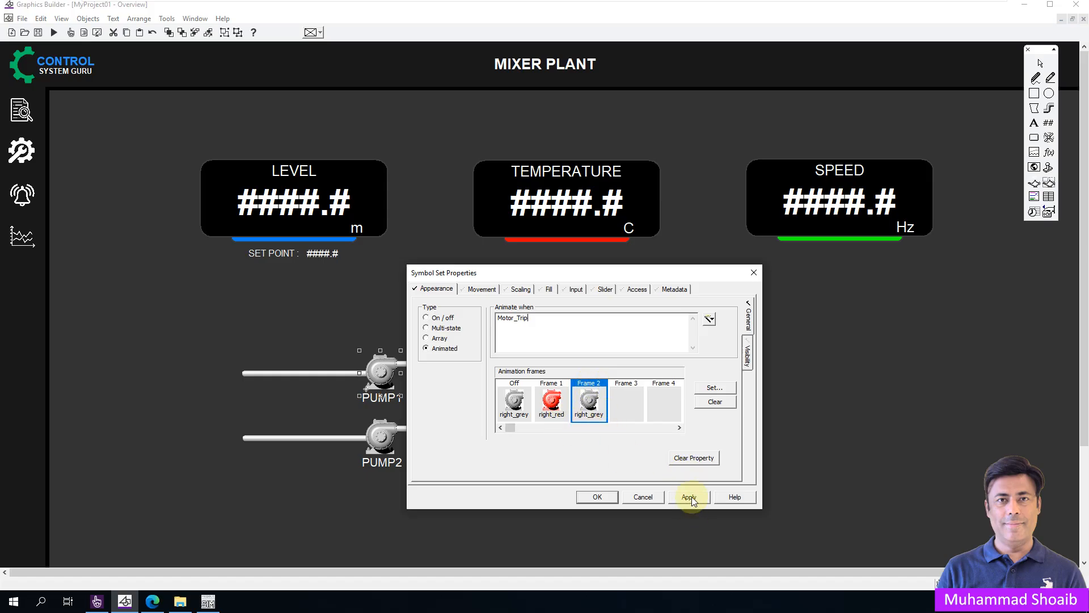
{"action": "left_click", "coordinate": [590, 498]}
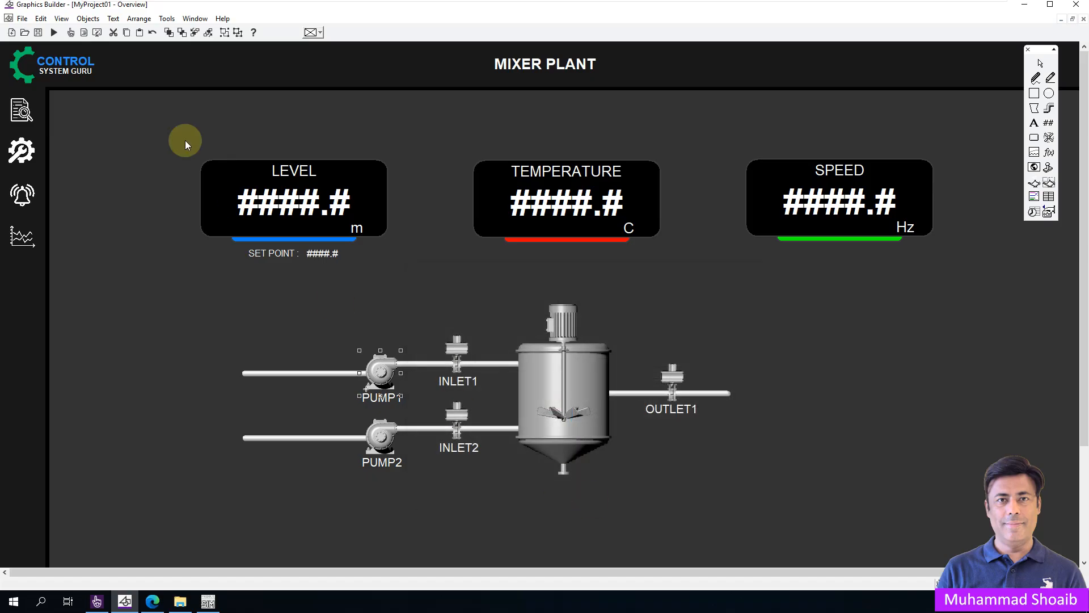
Save and close the Overview page, and minimize Graphics Builder to return to Plant SCADA Studio.
{"action": "left_click", "coordinate": [38, 33]}
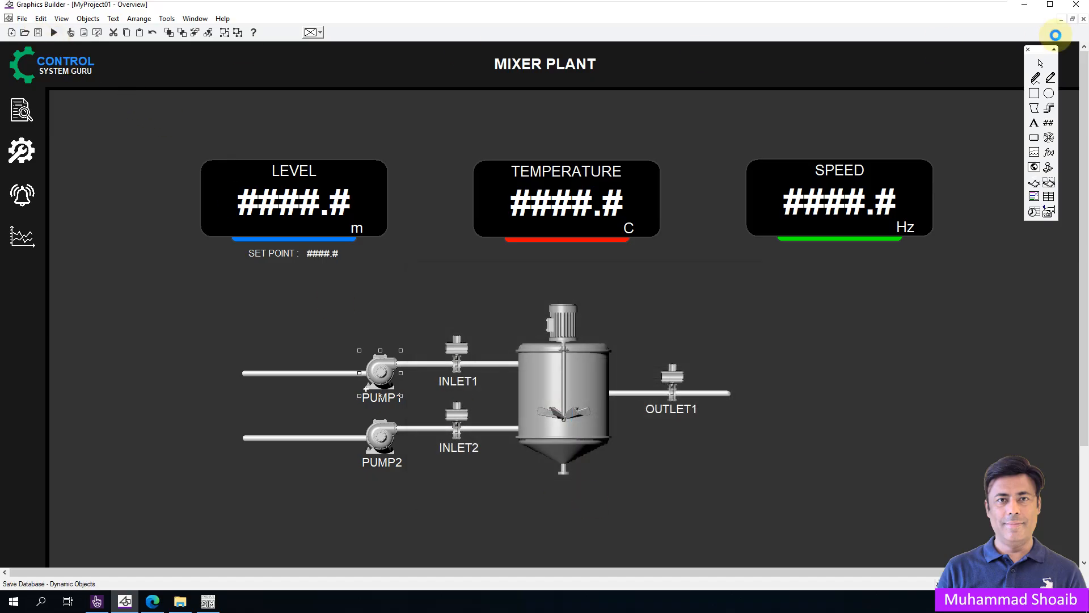
{"action": "left_click", "coordinate": [1083, 19]}
{"action": "left_click", "coordinate": [1025, 4]}
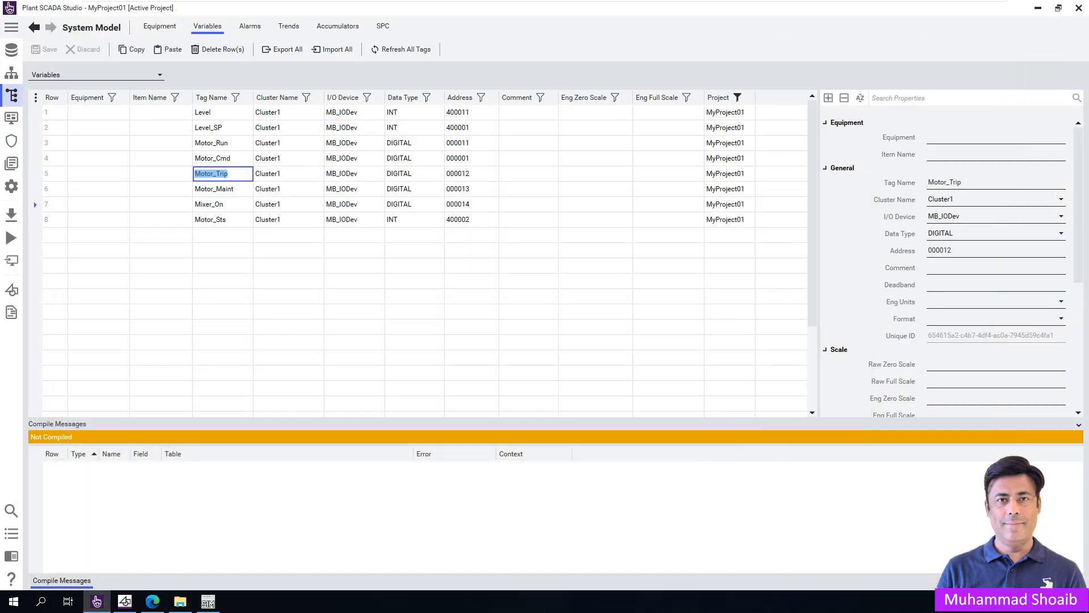
Compile the project and run it in demo mode.
{"action": "left_click", "coordinate": [11, 214]}
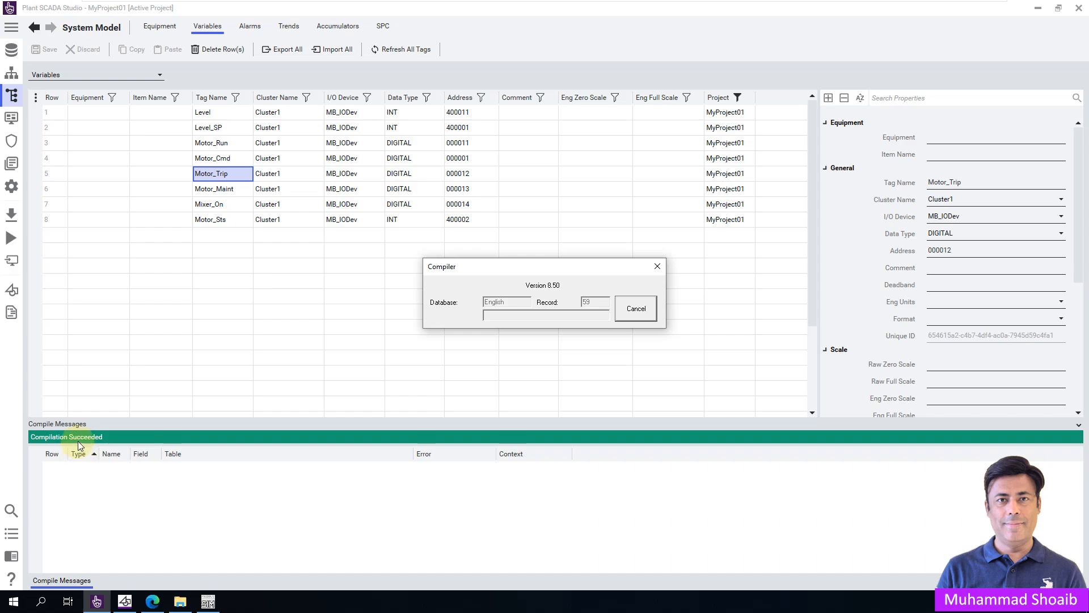
{"action": "left_click", "coordinate": [11, 238]}
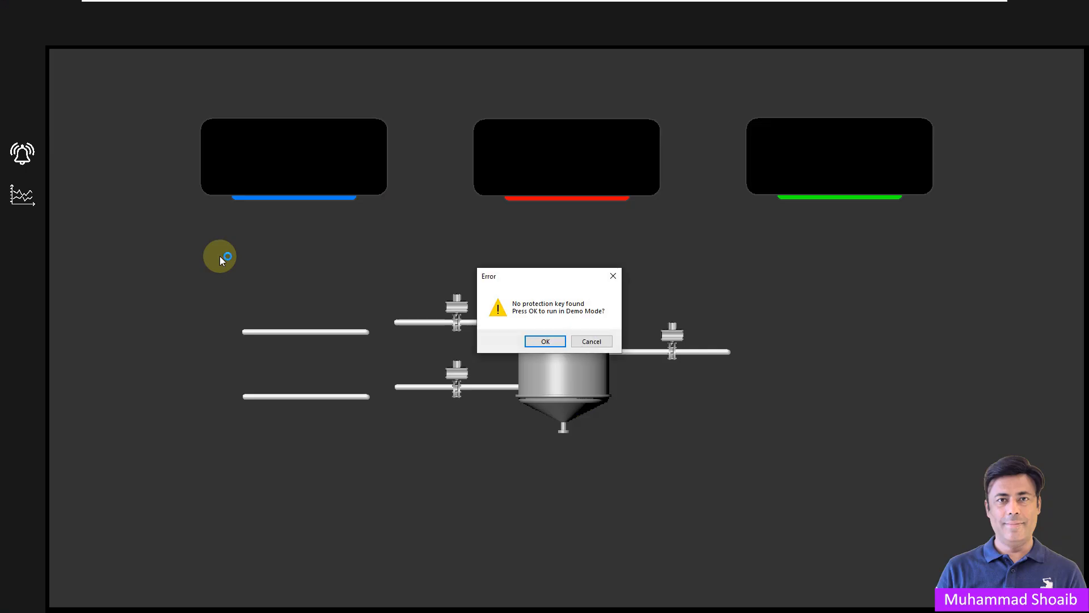
{"action": "left_click", "coordinate": [543, 345]}
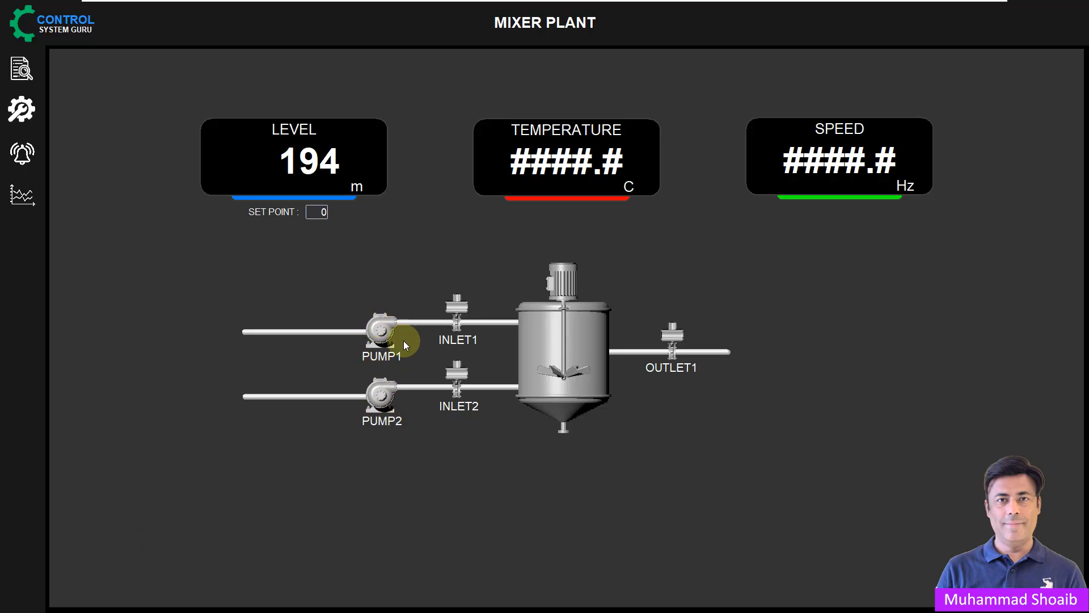
Switch to ModSim32, move its window clear of the mixer graphics, and set coil 13 to On.
{"action": "left_click", "coordinate": [14, 602]}
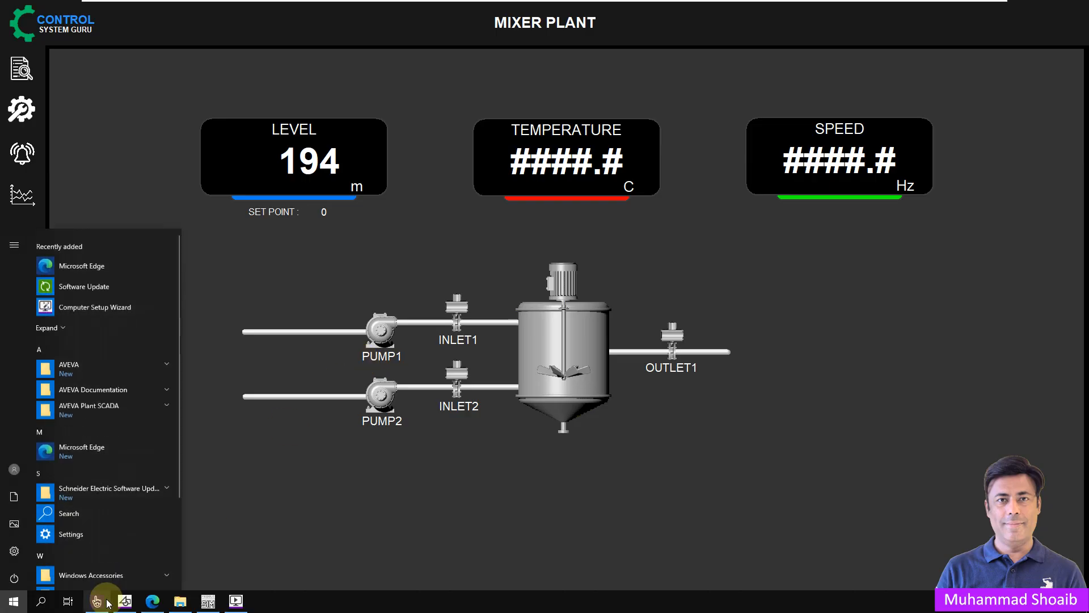
{"action": "left_click", "coordinate": [207, 602]}
{"action": "left_click_drag", "start_coordinate": [624, 234], "coordinate": [826, 235]}
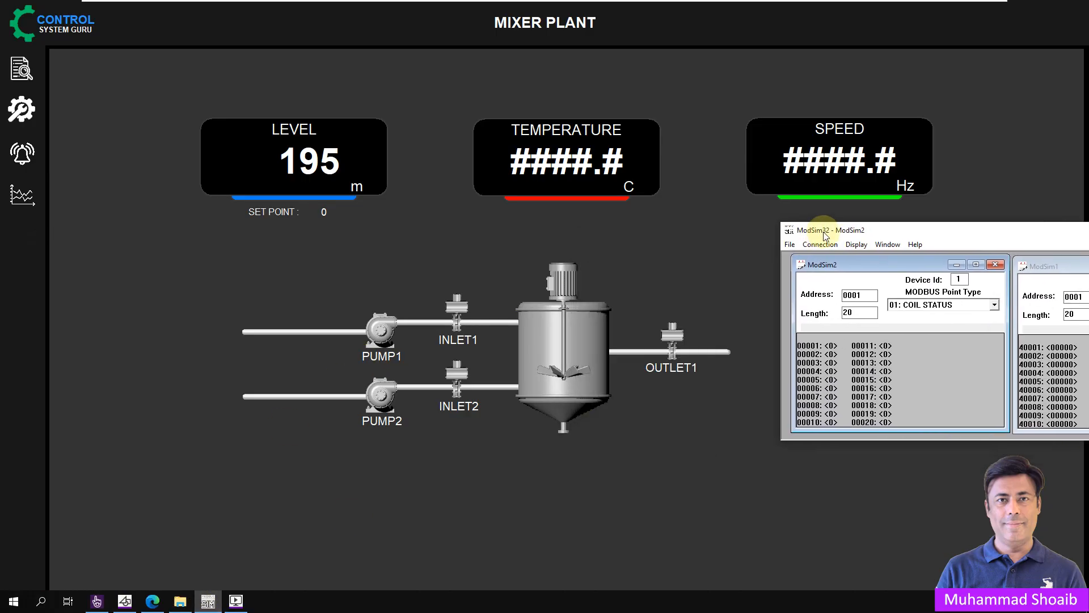
{"action": "double_click", "coordinate": [888, 368]}
{"action": "left_click", "coordinate": [1034, 336]}
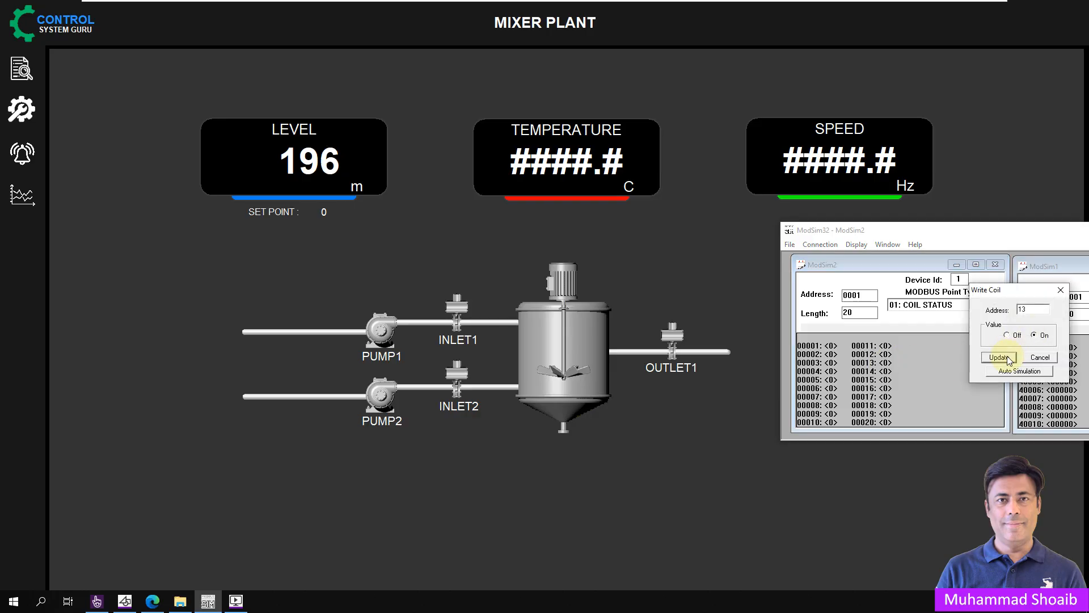
{"action": "left_click", "coordinate": [999, 357]}
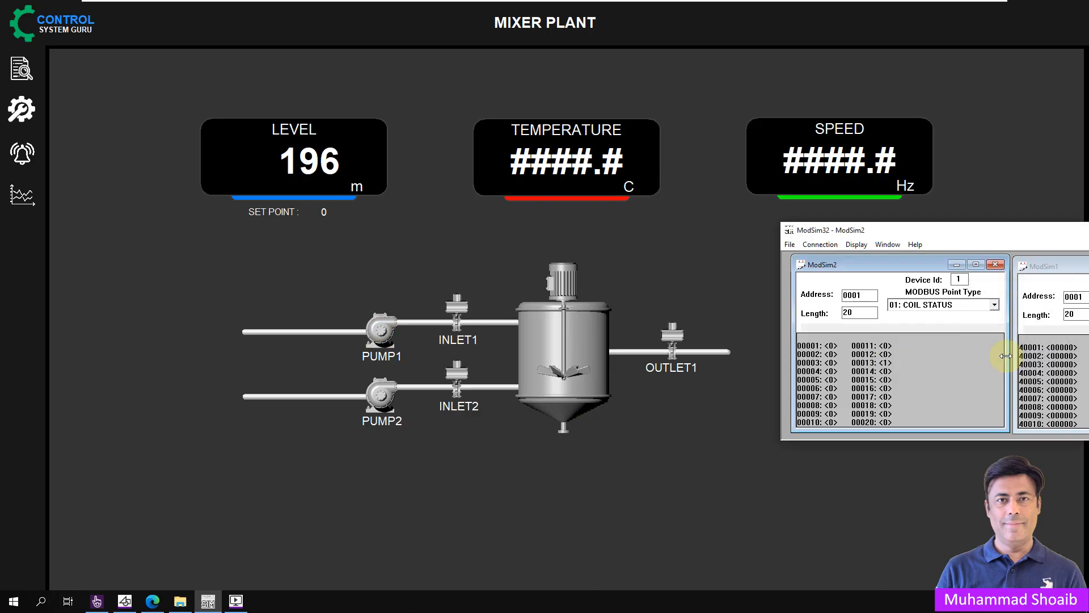